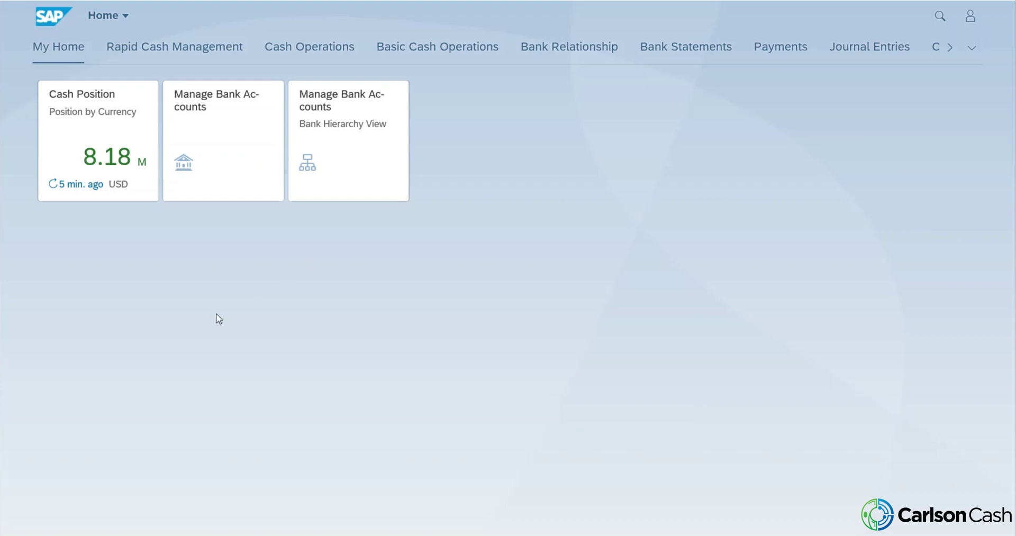
- In Manage Bank Accounts, filter by company code 9100 and review the ten returned accounts
left_click(243, 152)
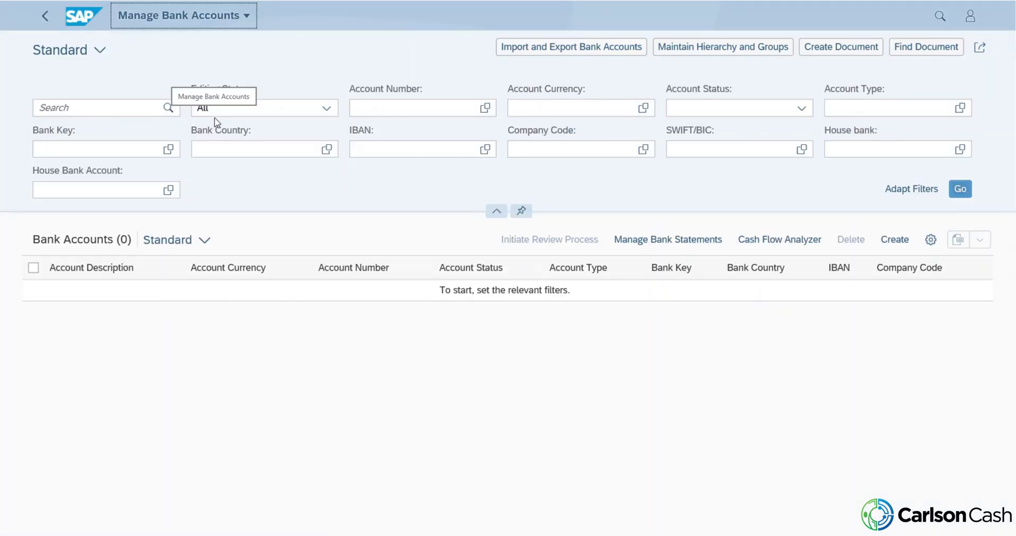
left_click(515, 150)
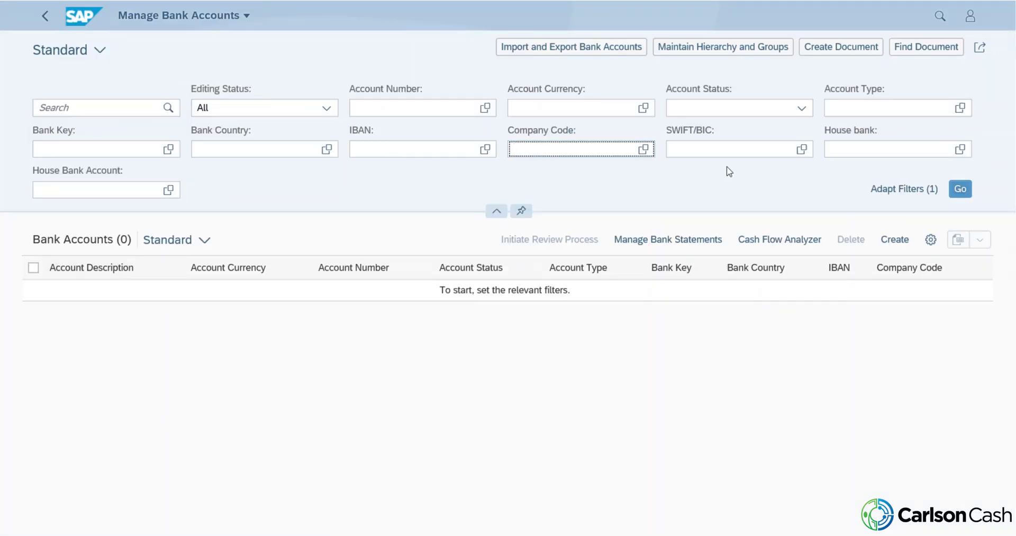
type("9100")
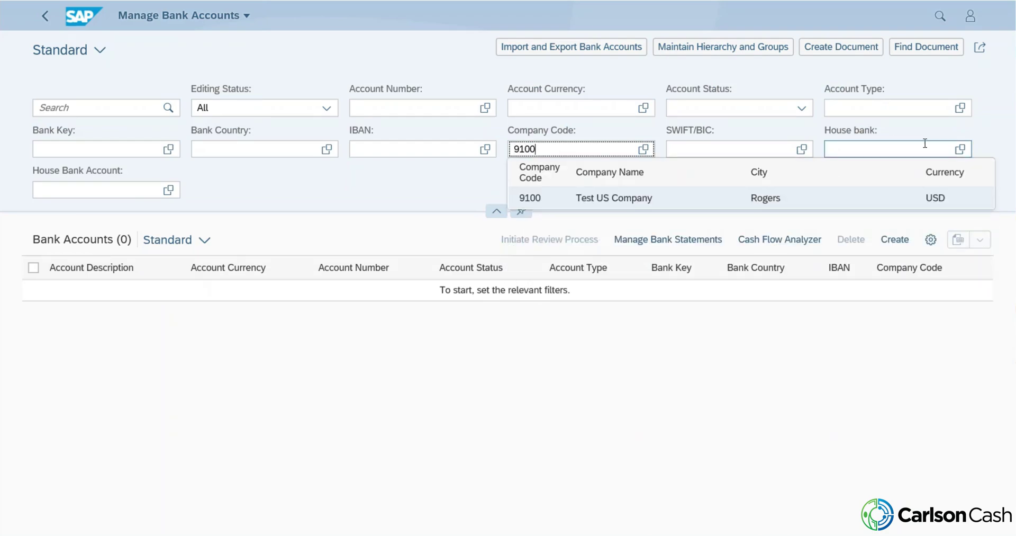
left_click(998, 153)
left_click(960, 189)
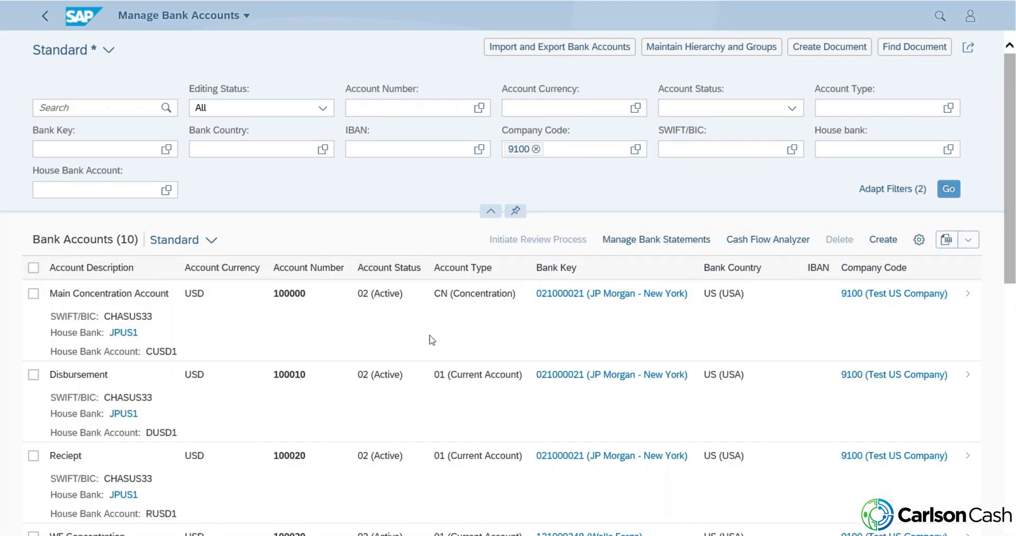
scroll(445, 352, "down", 2)
scroll(445, 351, "down", 4)
scroll(439, 358, "down", 3)
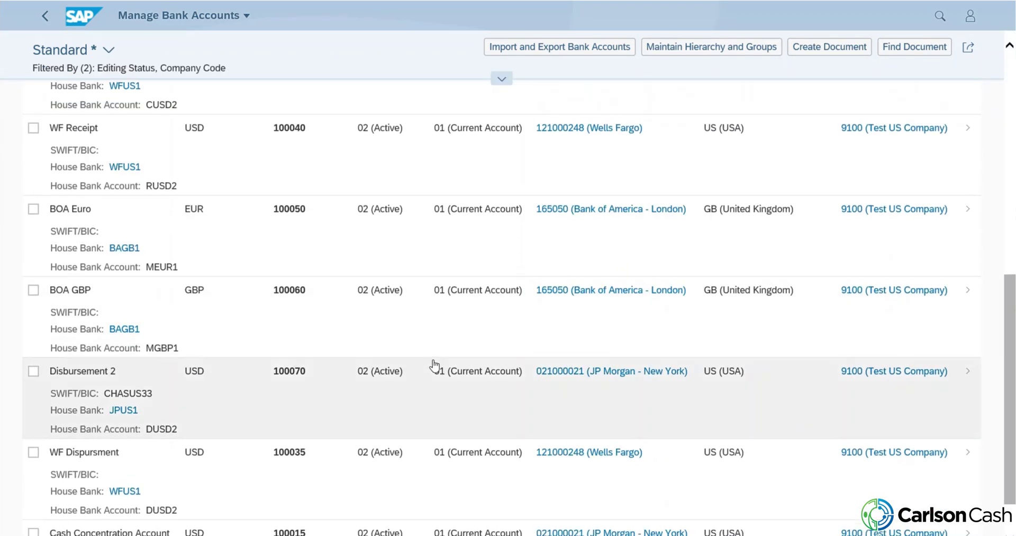
scroll(432, 364, "down", 1)
scroll(433, 365, "up", 10)
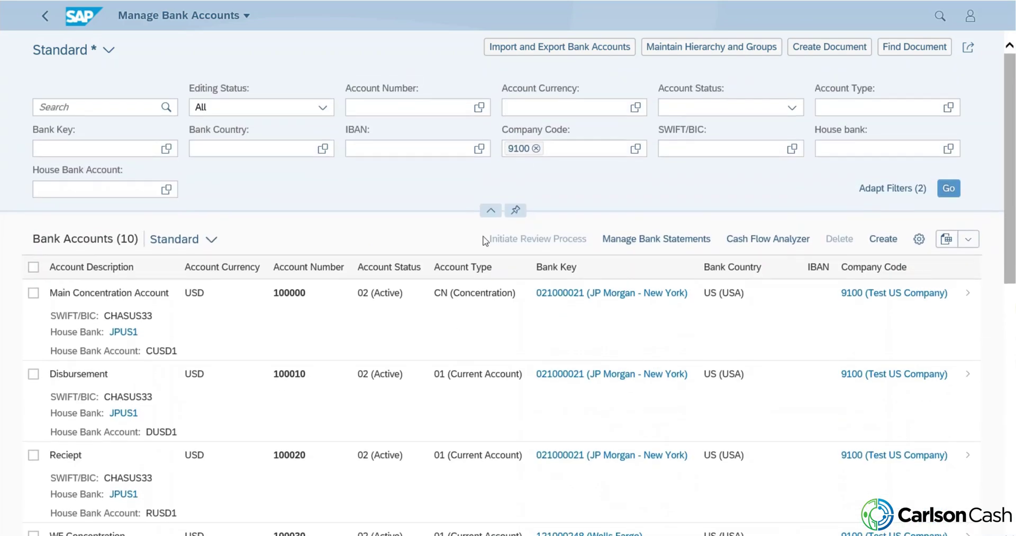
- Open account 100000 (Main Concentration Account, JP Morgan - New York) and highlight its empty bank address fields
left_click(967, 294)
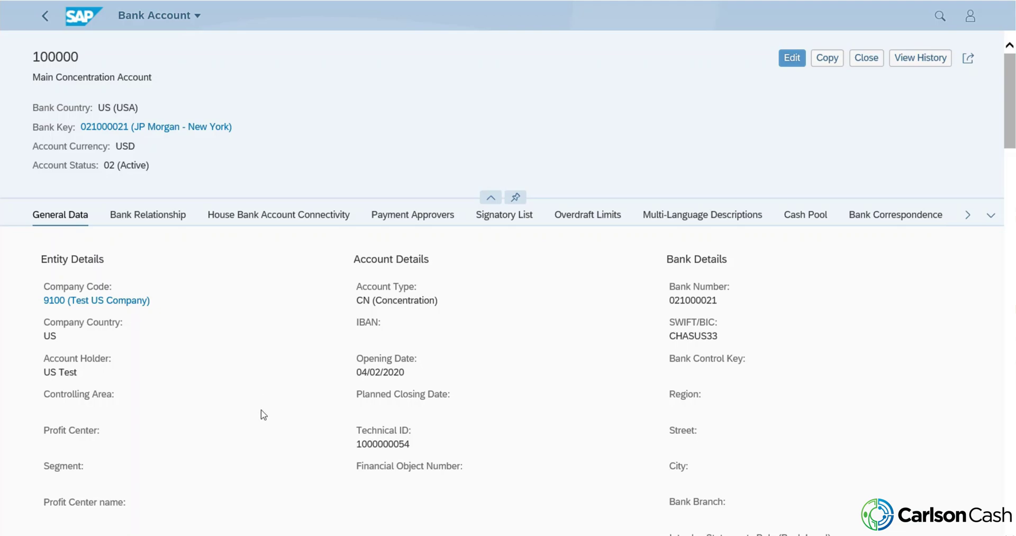
mouse_move(724, 502)
left_mouse_down()
mouse_move(702, 499)
mouse_move(663, 387)
left_mouse_up()
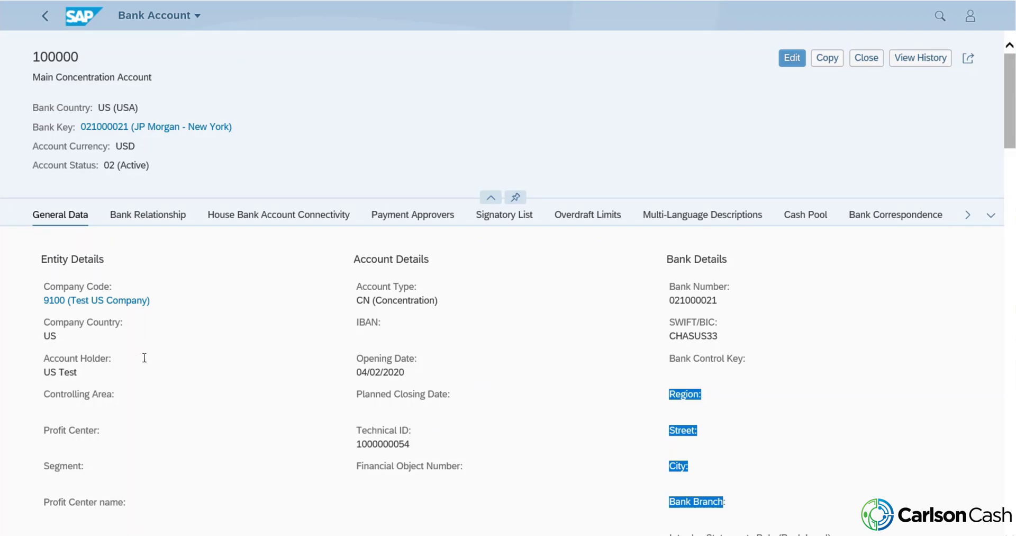
scroll(149, 356, "down", 3)
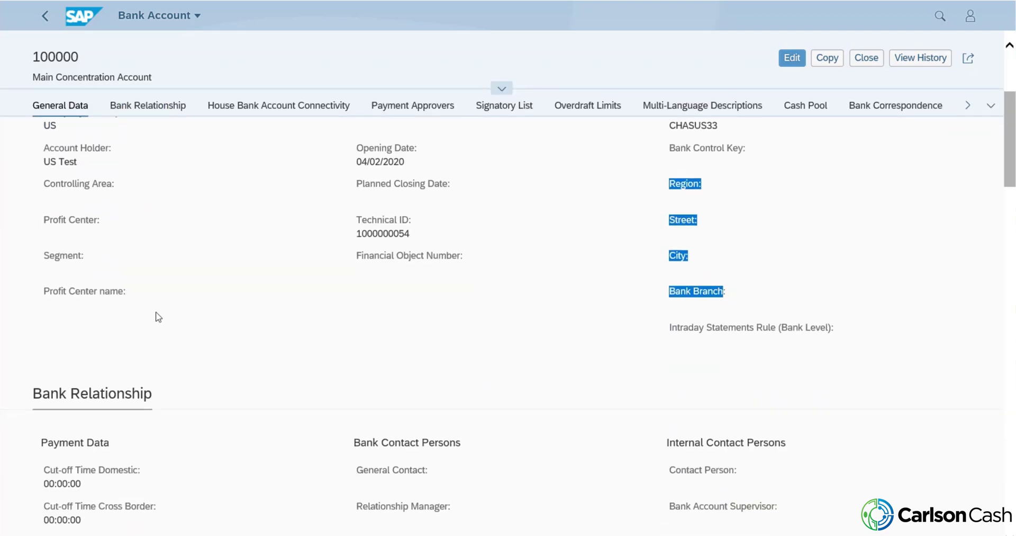
scroll(157, 316, "down", 1)
scroll(151, 328, "down", 1)
scroll(152, 329, "down", 1)
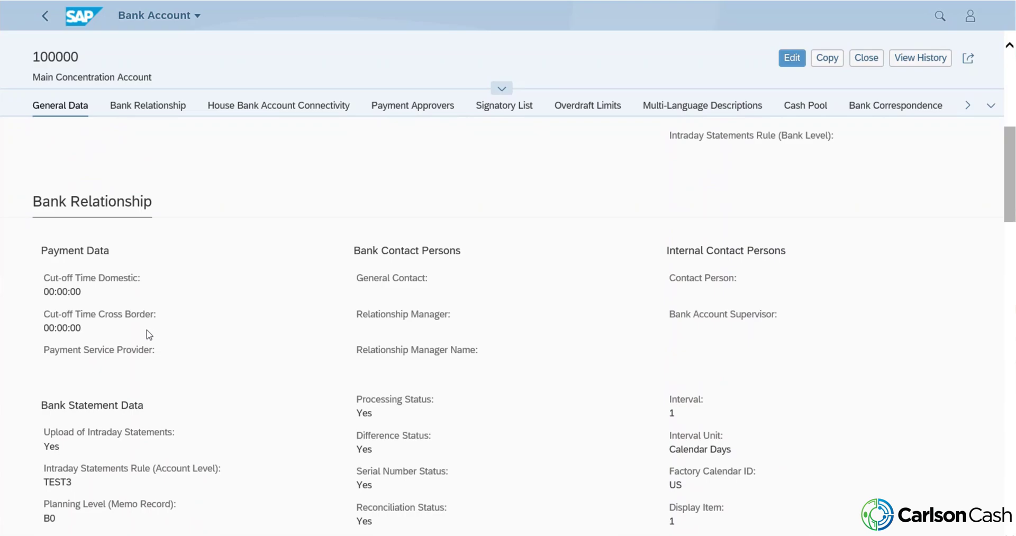
left_click_drag(44, 291, 107, 297)
left_click_drag(44, 327, 100, 334)
scroll(211, 285, "down", 3)
scroll(222, 297, "down", 2)
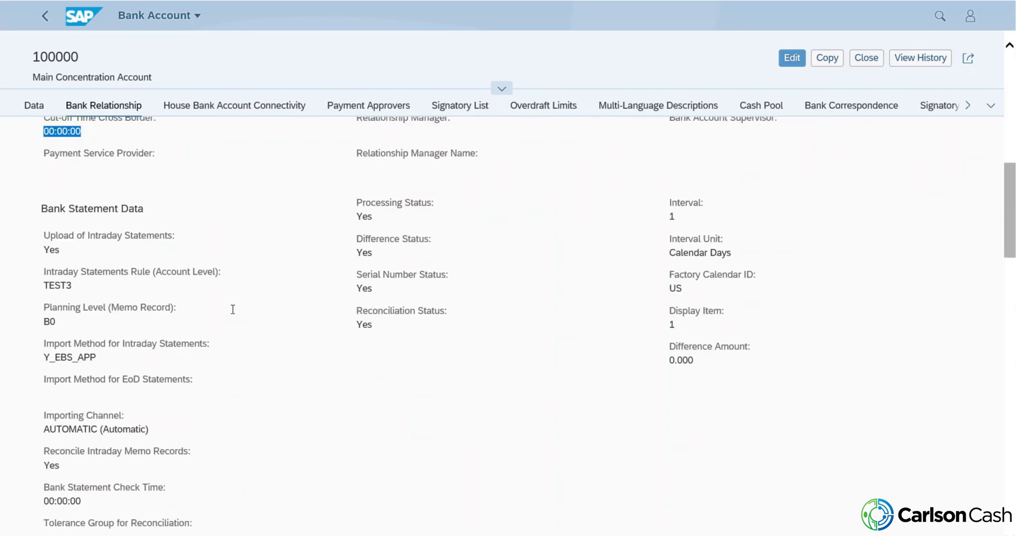
left_click_drag(32, 208, 711, 365)
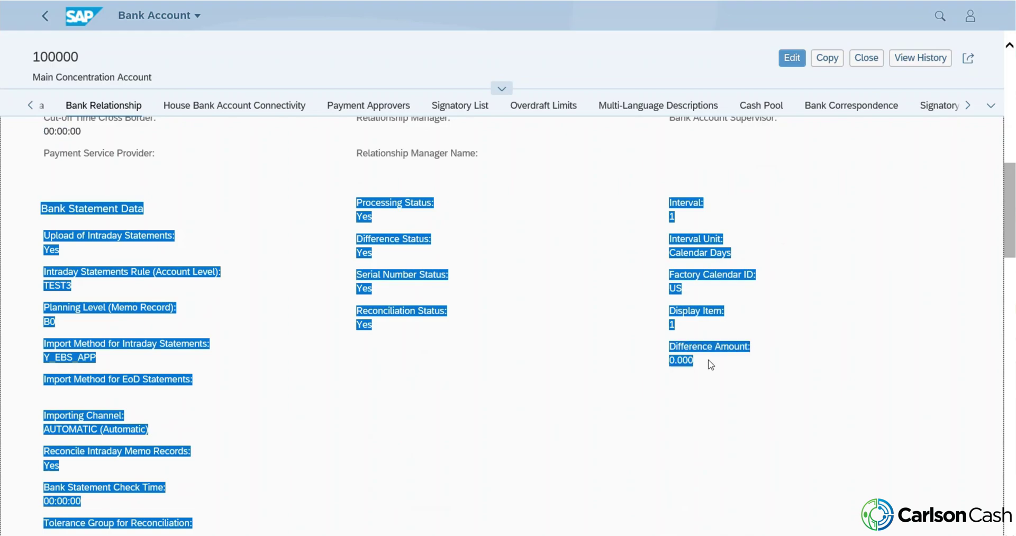
left_click(595, 373)
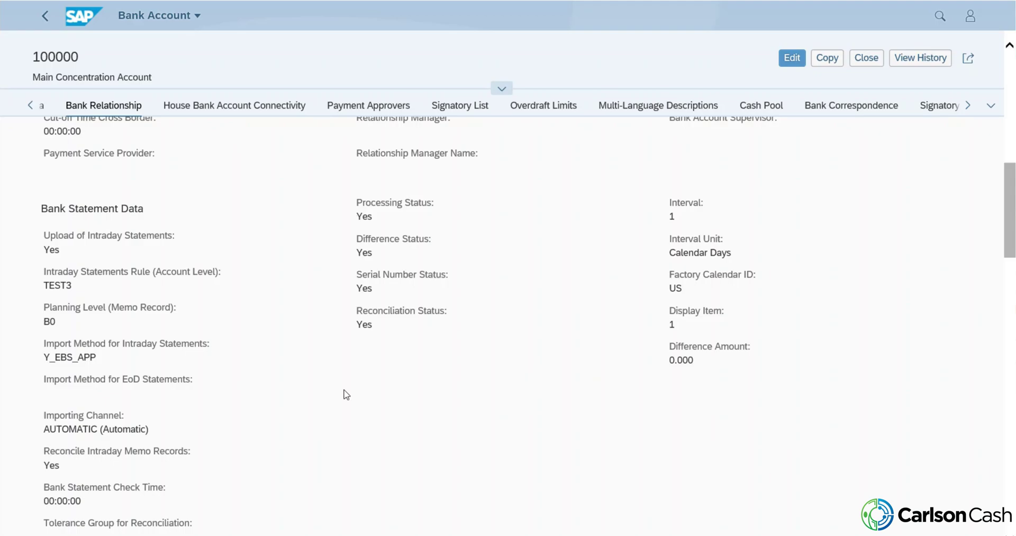
scroll(296, 297, "down", 5)
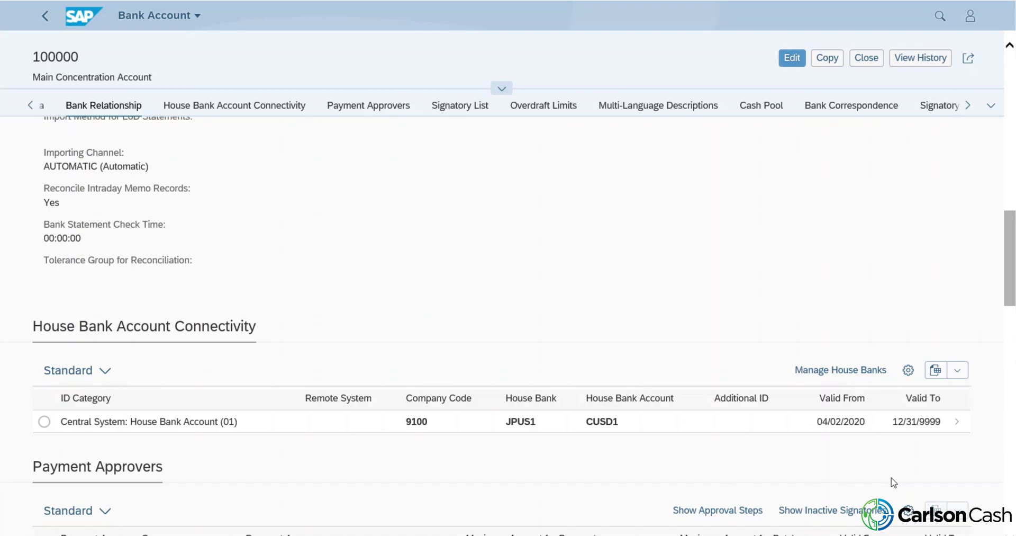
scroll(617, 365, "down", 5)
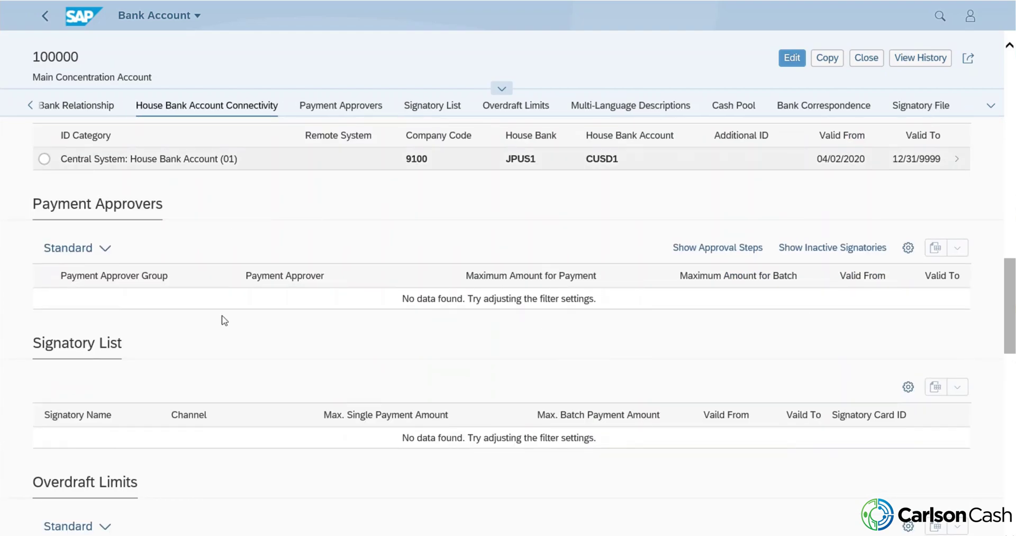
scroll(186, 350, "down", 2)
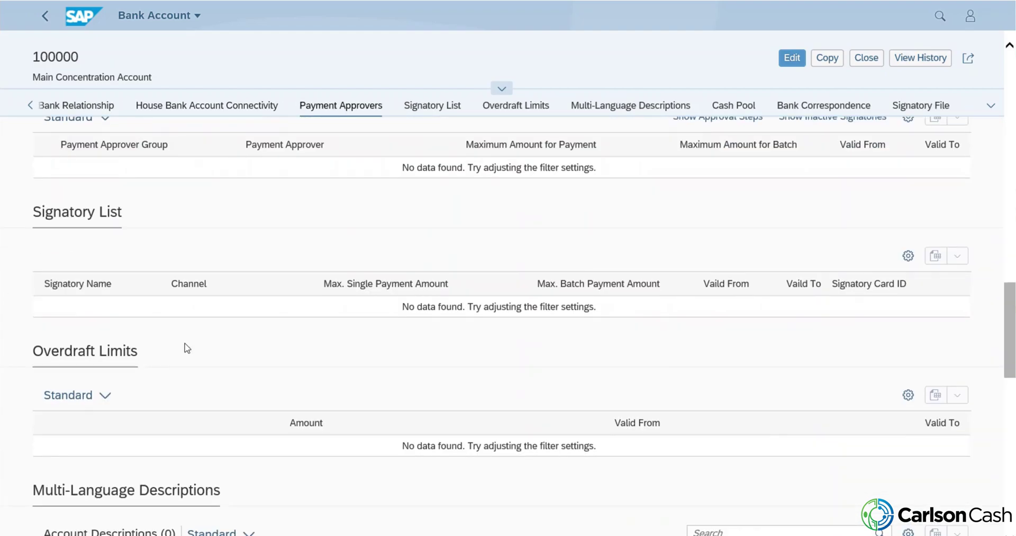
scroll(508, 318, "down", 1)
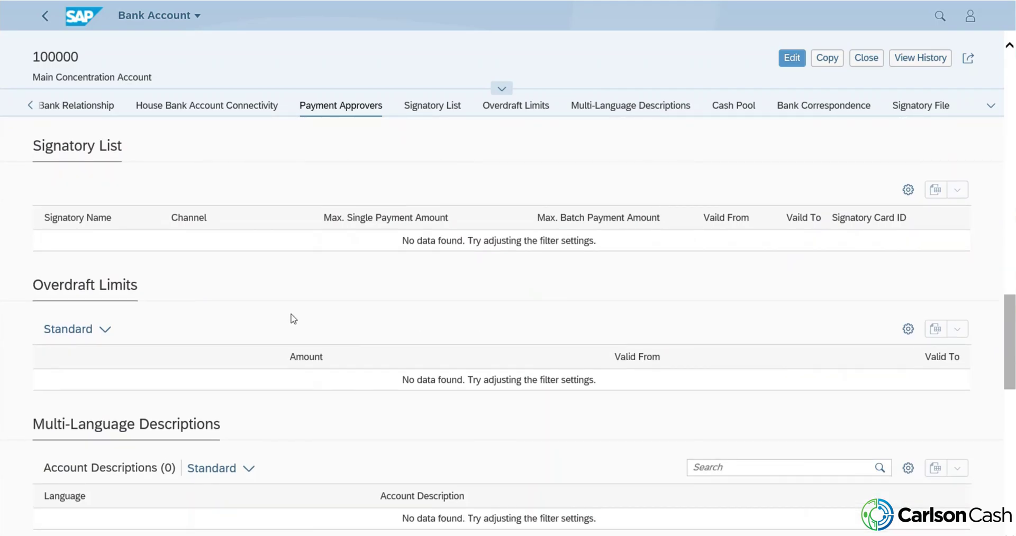
scroll(289, 314, "down", 1)
scroll(285, 313, "down", 5)
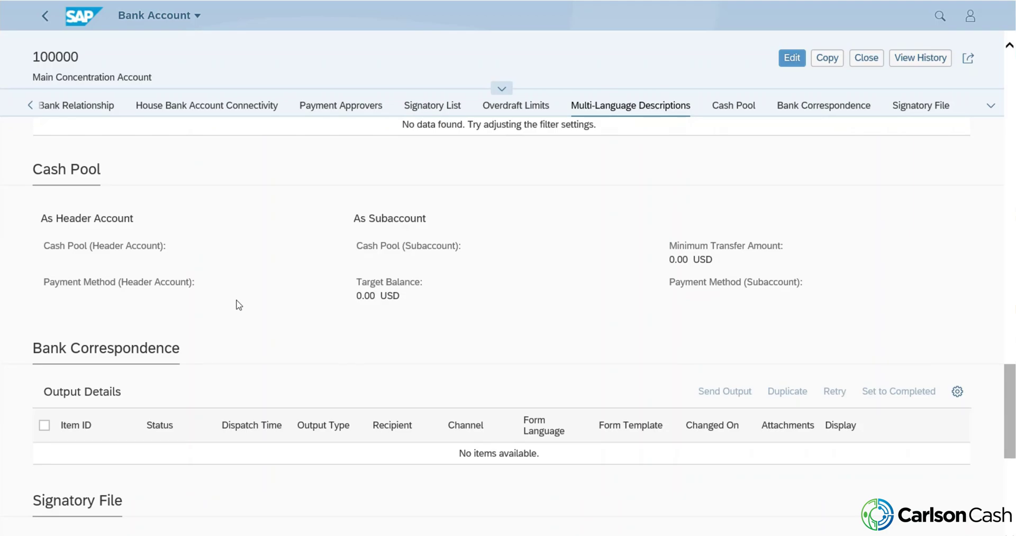
scroll(244, 291, "down", 3)
scroll(239, 288, "down", 3)
scroll(265, 317, "down", 1)
scroll(283, 351, "up", 15)
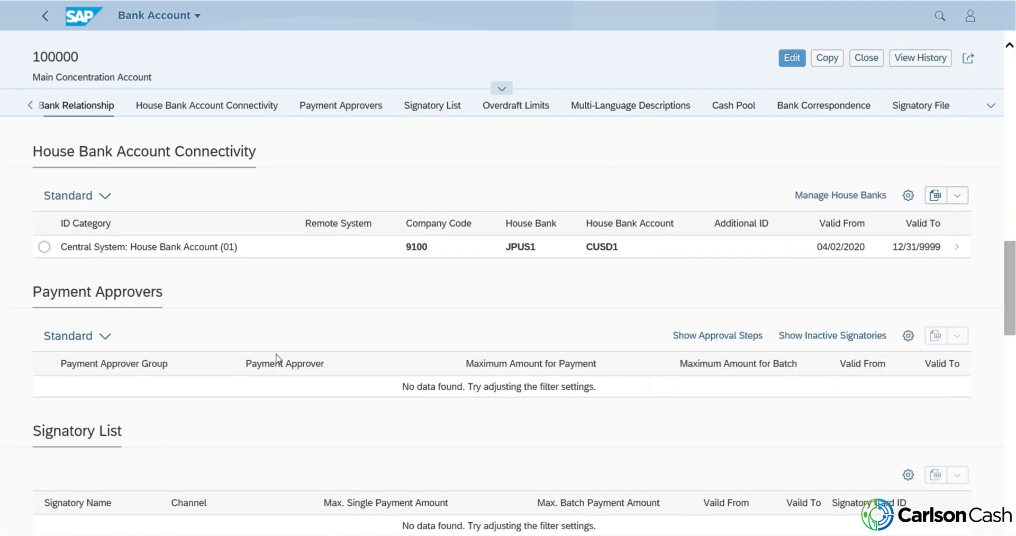
scroll(273, 358, "up", 10)
scroll(272, 357, "up", 5)
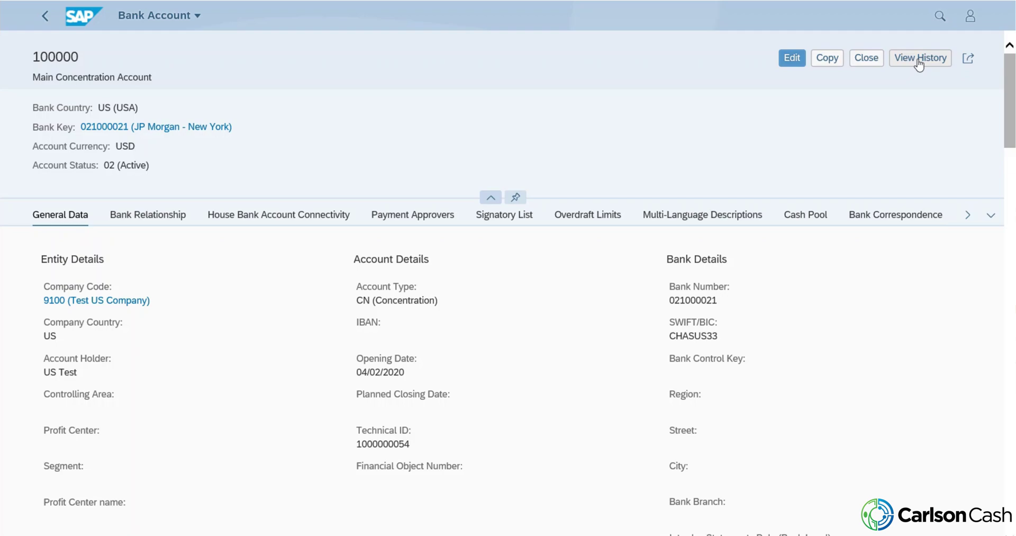
- Go back from the account details through the bank accounts list to the launchpad home
left_click(47, 17)
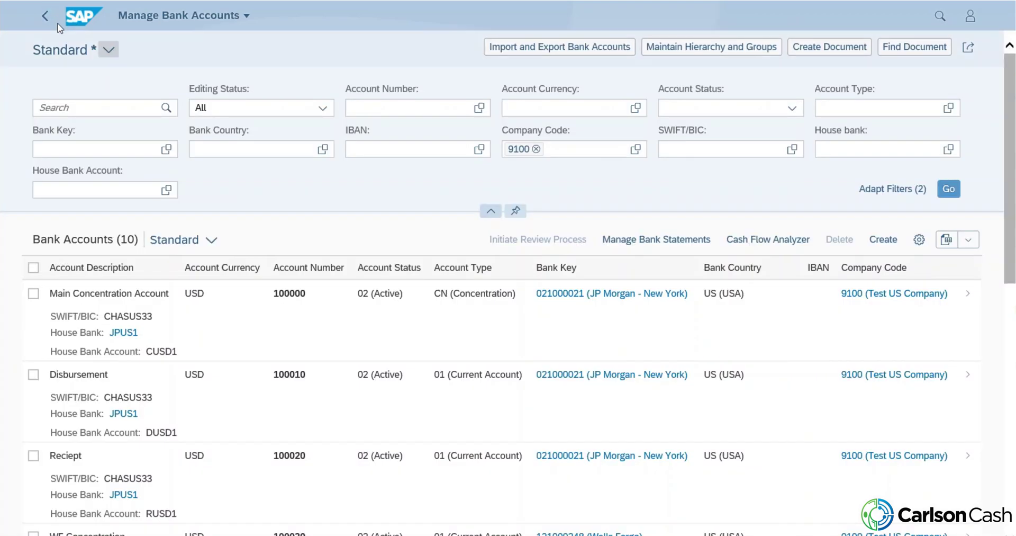
left_click(48, 20)
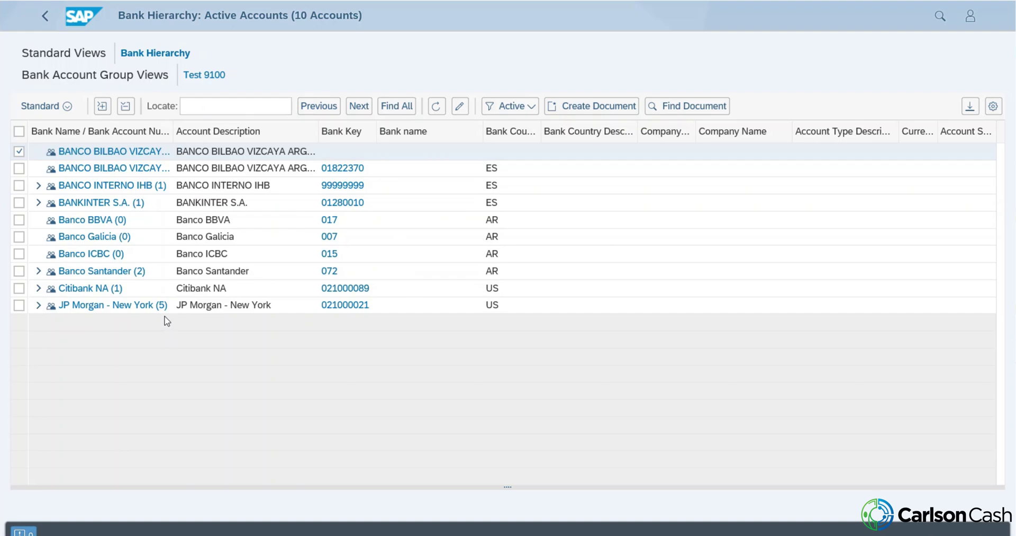
- Expand JP Morgan - New York to show accounts 100000, 100010, 100015, 100020 and 100070
left_click(38, 305)
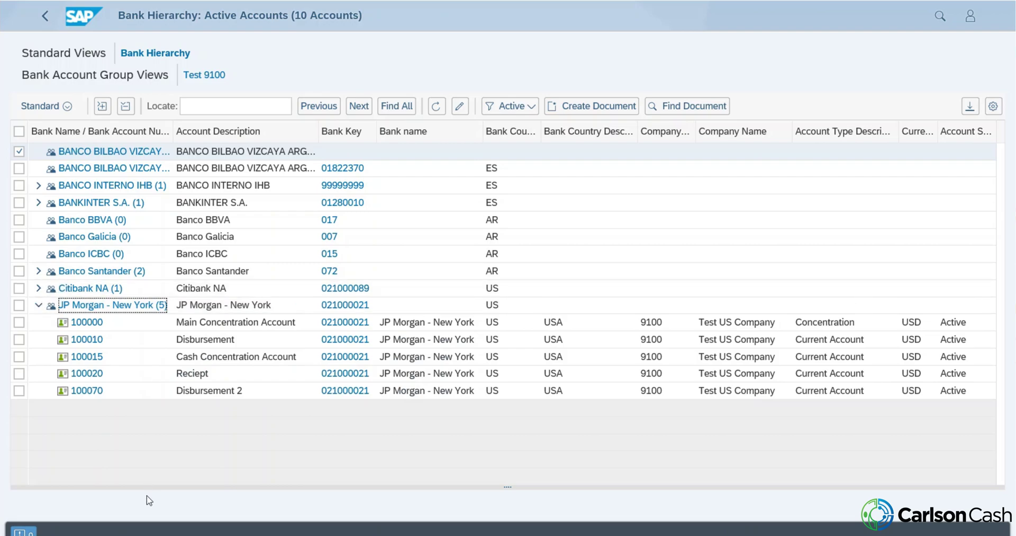